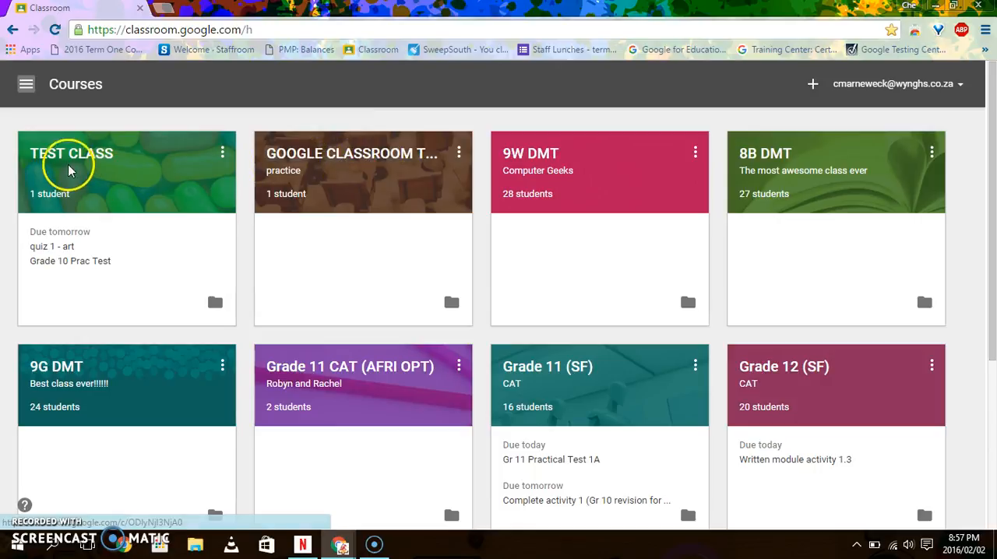
- Open the TEST CLASS course and start creating a new assignment in its stream
left_click(76, 158)
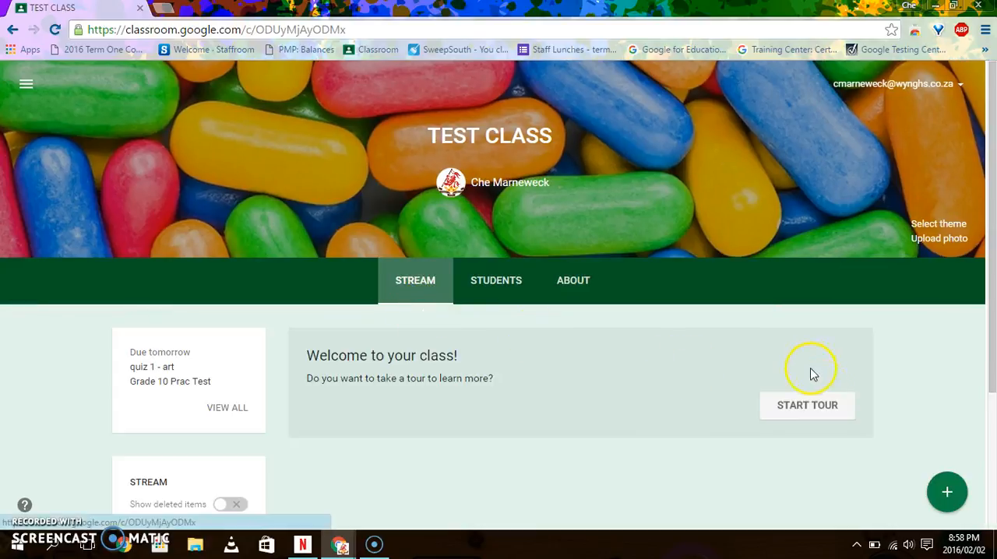
left_click(943, 496)
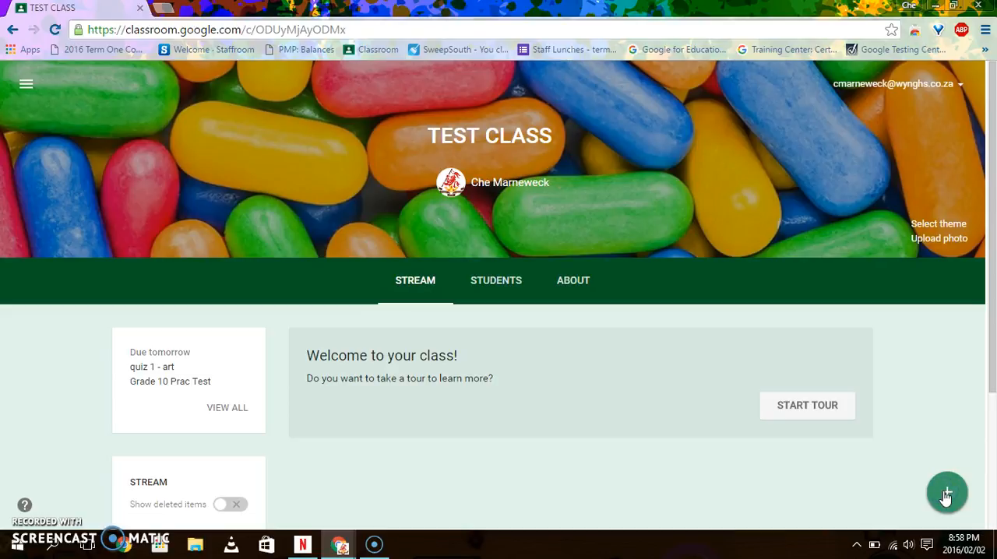
left_click(945, 497)
left_click(948, 441)
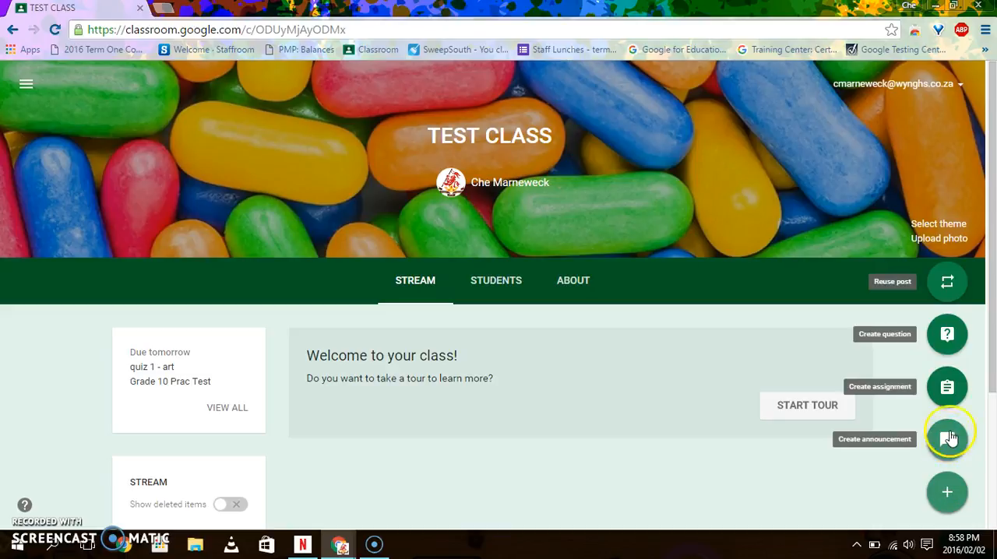
left_click(948, 387)
left_click(948, 337)
left_click(949, 284)
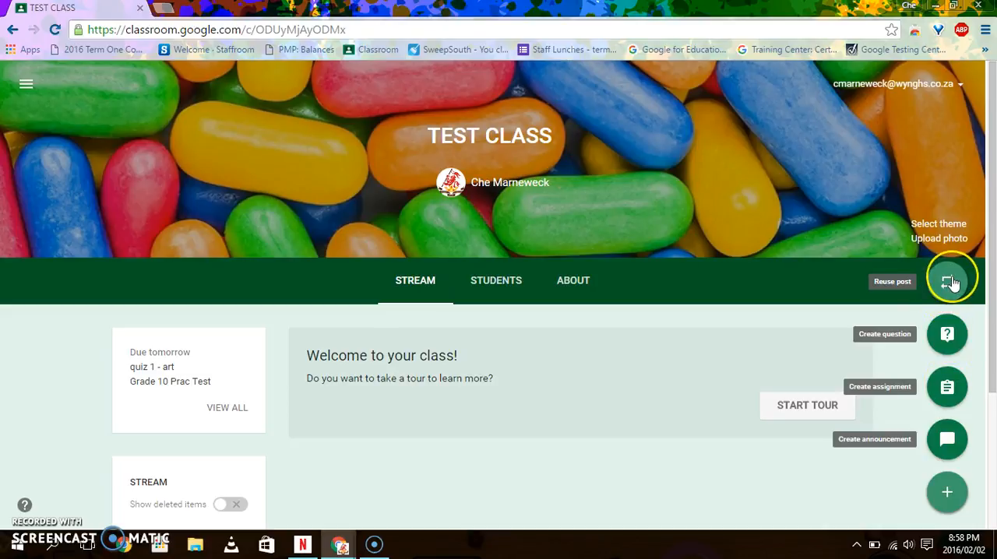
left_click(951, 495)
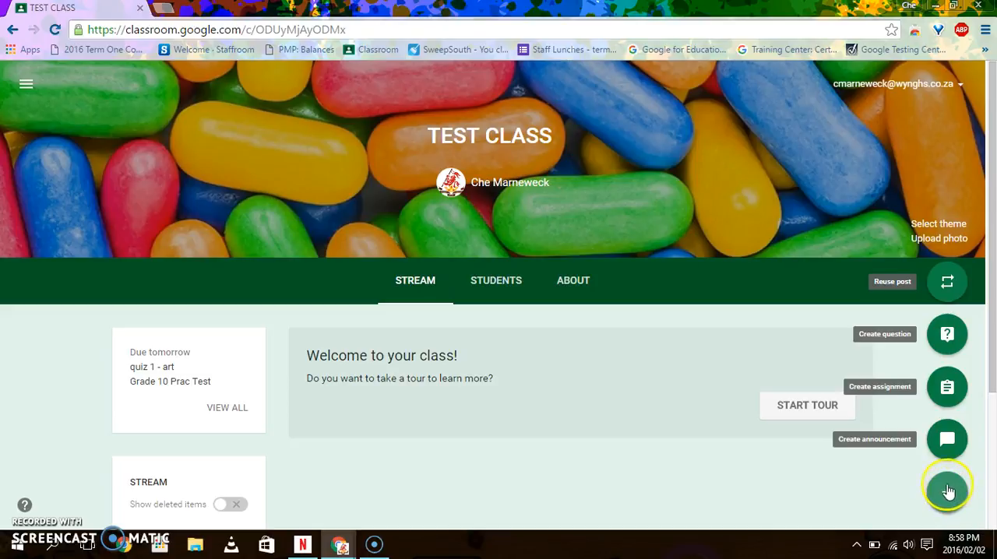
left_click(946, 388)
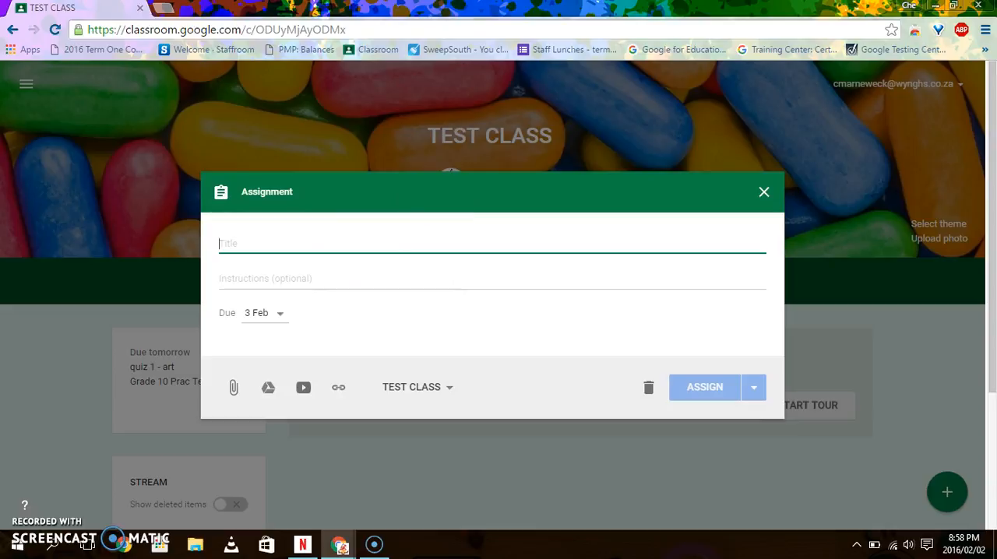
- Title the assignment "Grade 10 Life Science Practical Test"
type("Grade 10 Life Science PRacti")
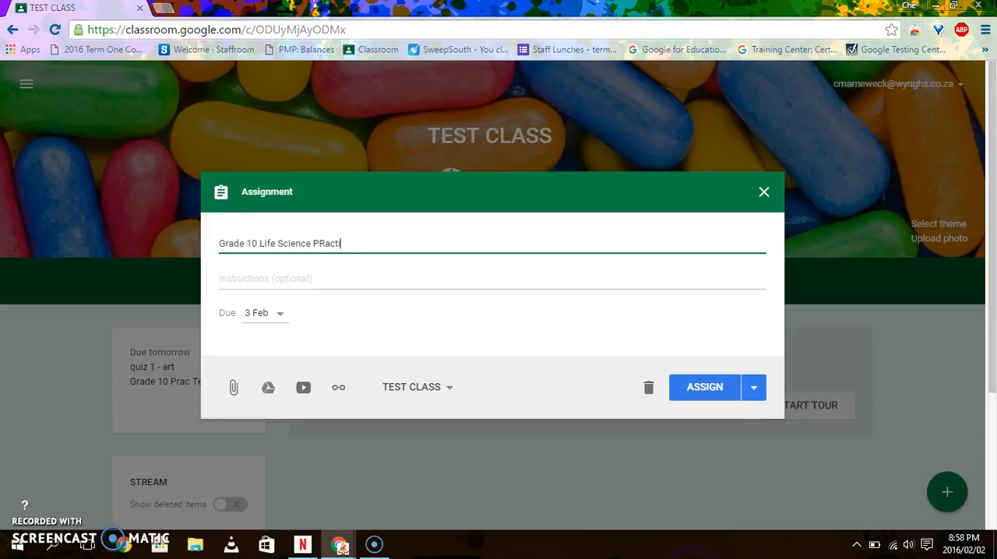
key("BackSpace")
key("BackSpace")
type("Test")
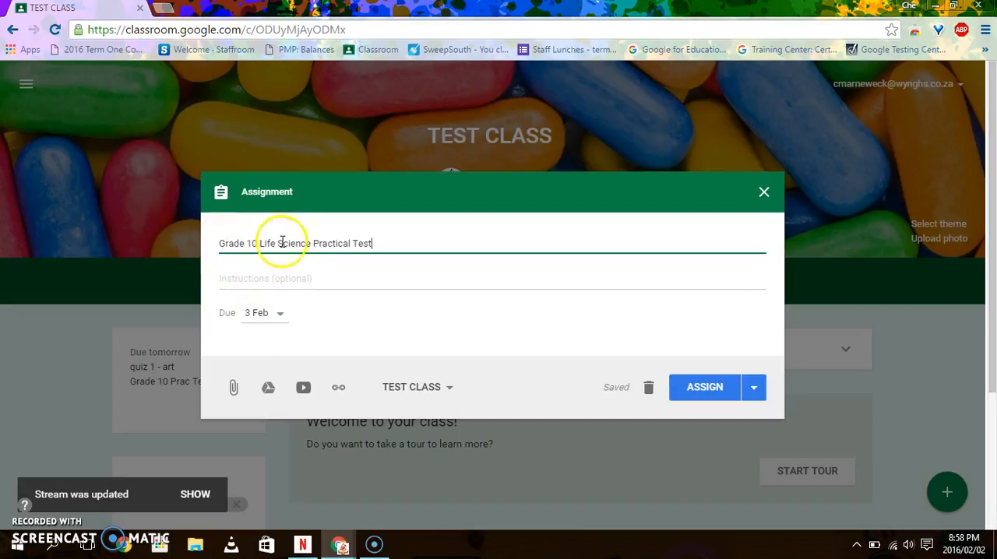
left_click_drag(375, 244, 207, 243)
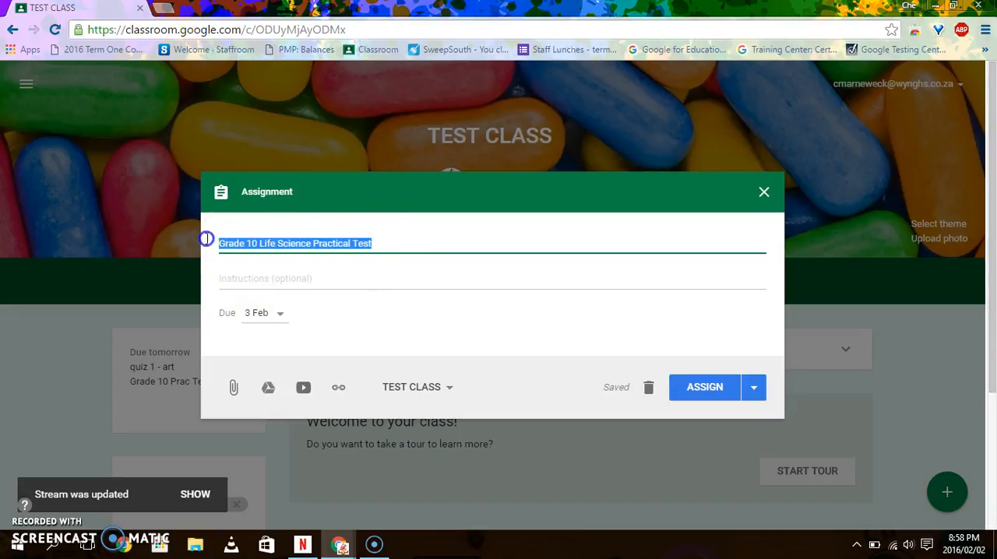
- Enter the assignment instructions "Please fill out the questions provided in the document attached."
left_click(278, 283)
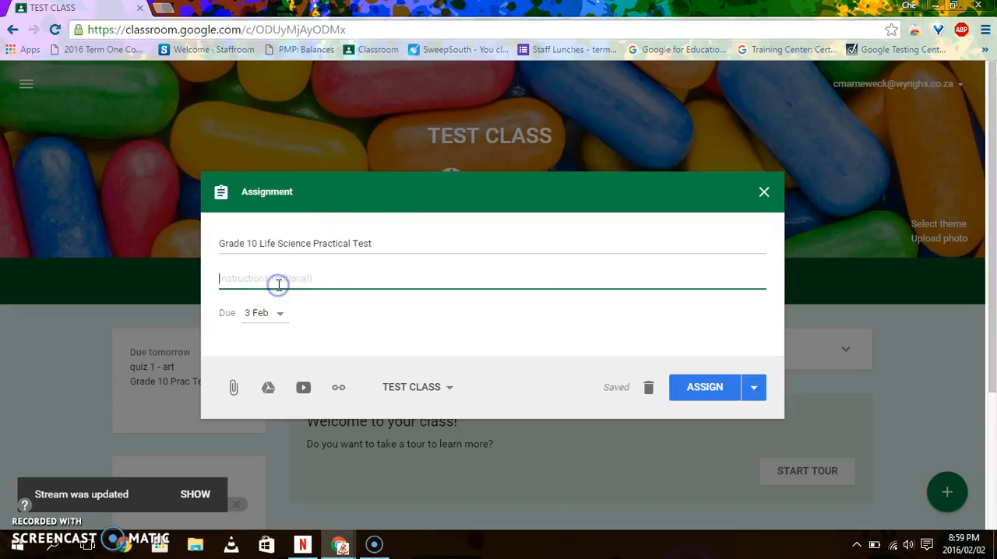
left_click(276, 274)
type("Please fill out the")
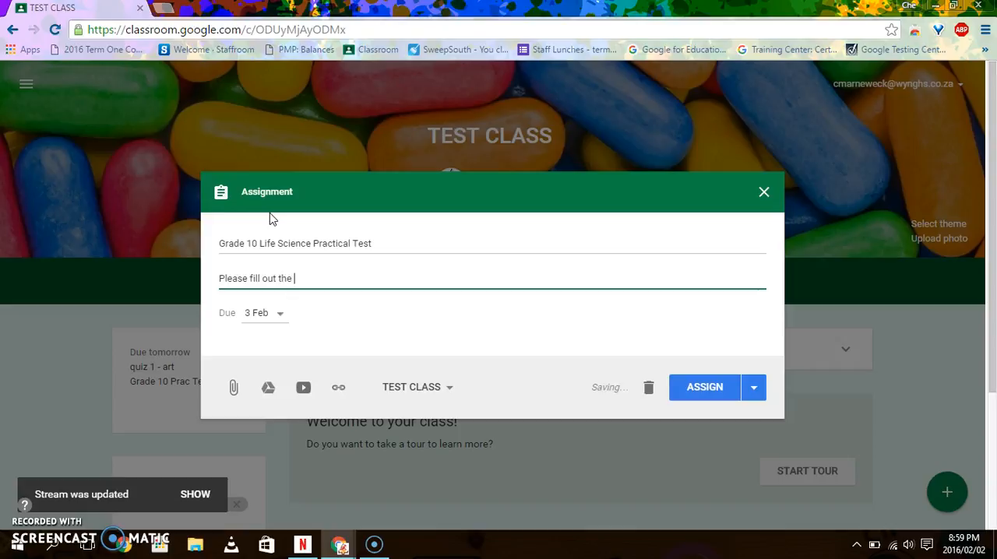
type("que")
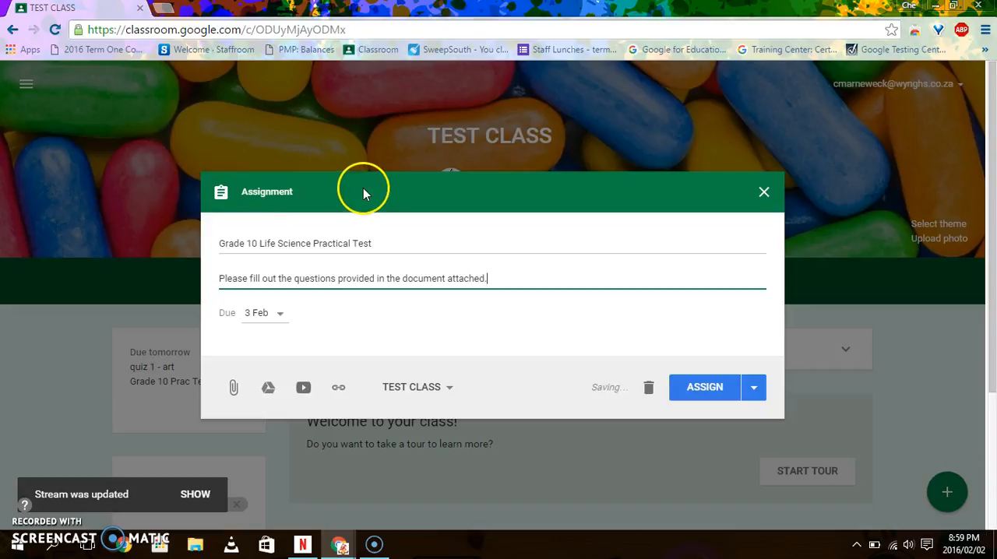
- Set the assignment's due date to 5 Feb 2016 at 15:00 and save it
left_click(254, 314)
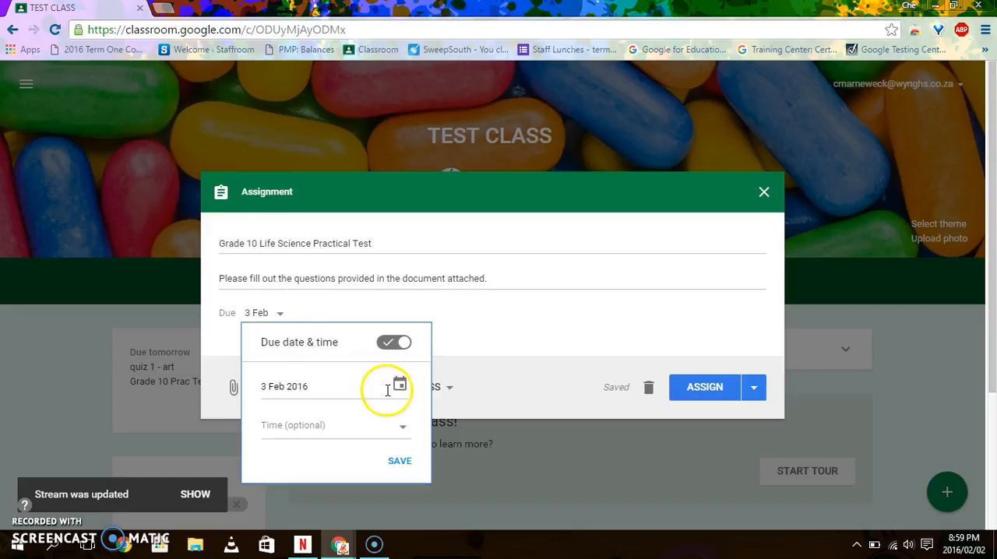
left_click(400, 384)
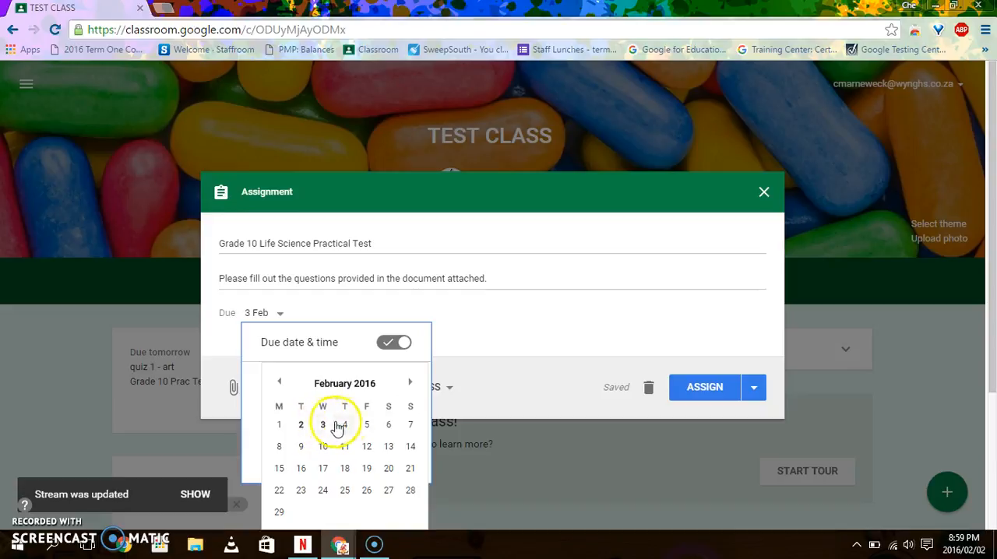
left_click(367, 426)
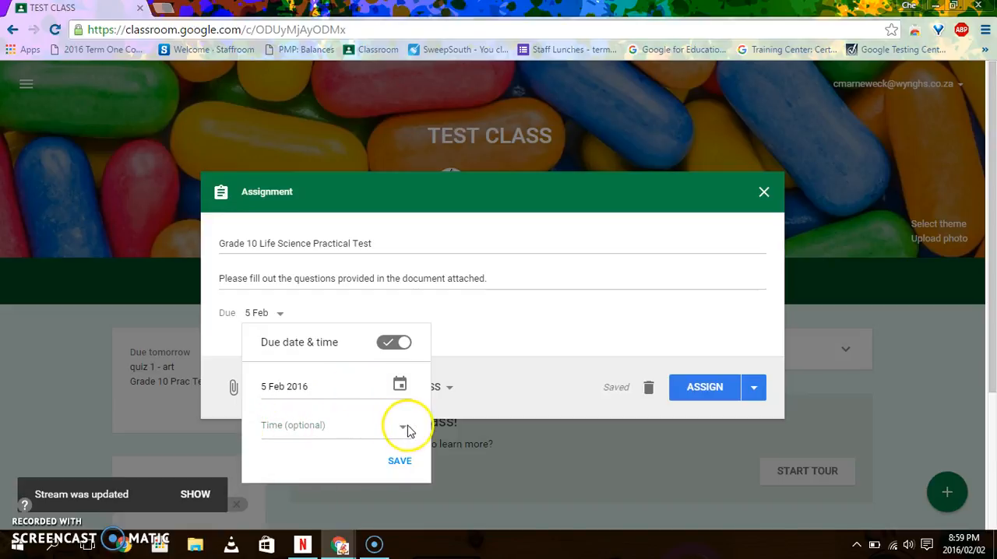
left_click(349, 430)
left_click_drag(304, 428, 250, 428)
key("BackSpace")
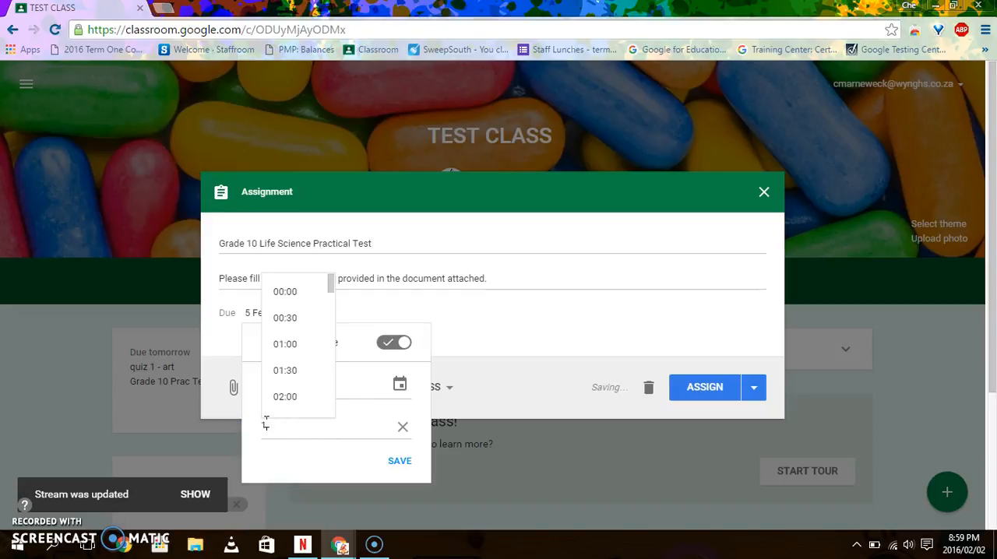
type("15:00")
left_click(318, 425)
left_click(398, 458)
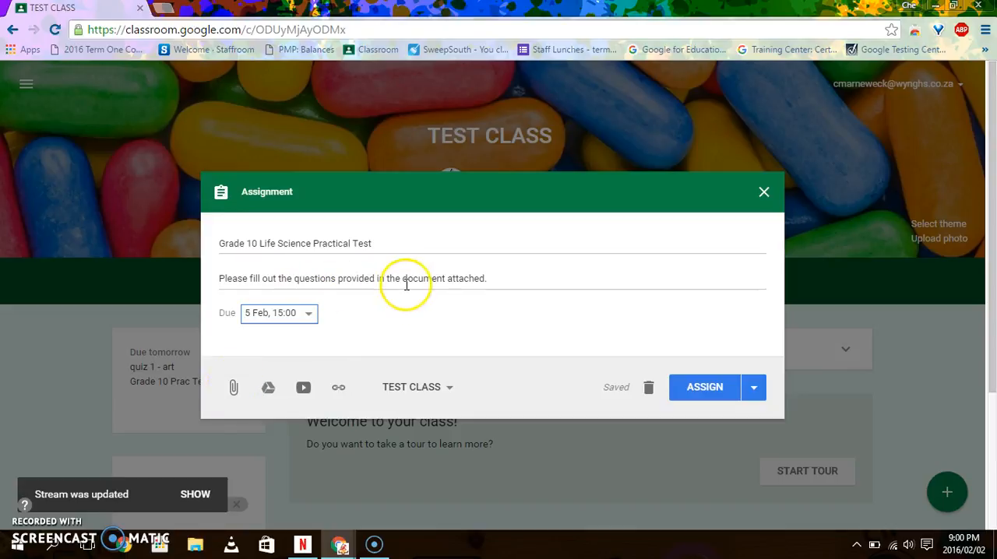
- Upload the CAT COVER PAGE PORTFOLIO document from the computer's Documents folder as an attachment to the assignment
left_click(233, 390)
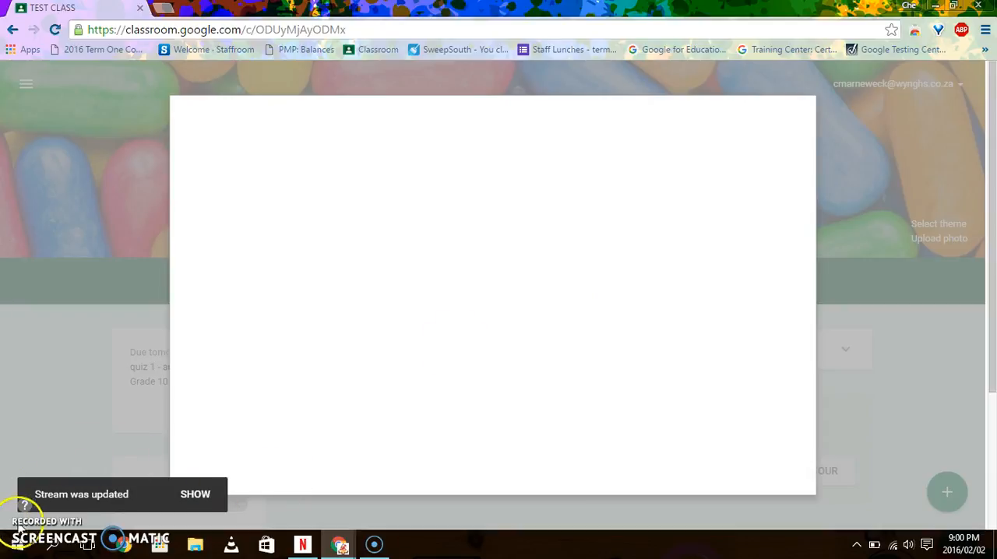
left_click(450, 324)
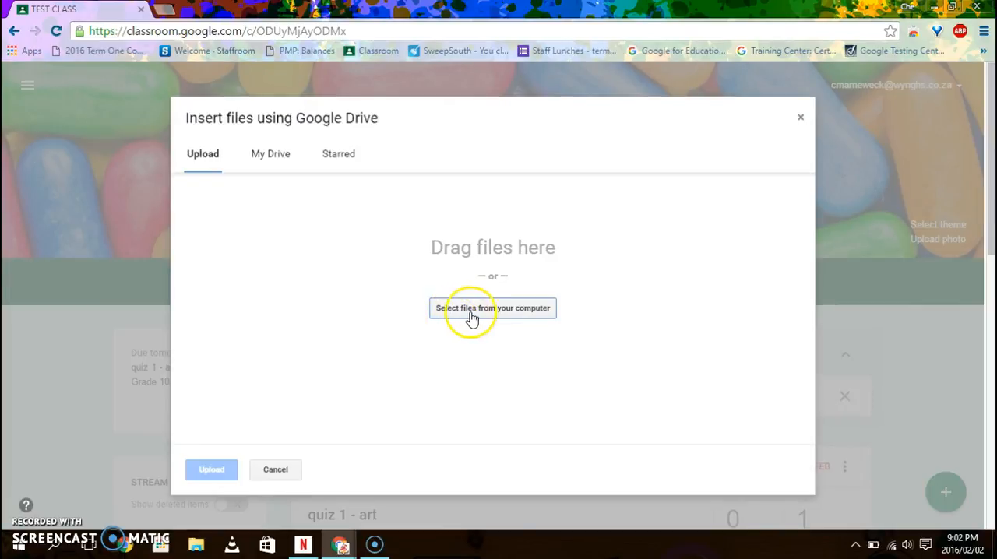
left_click(535, 316)
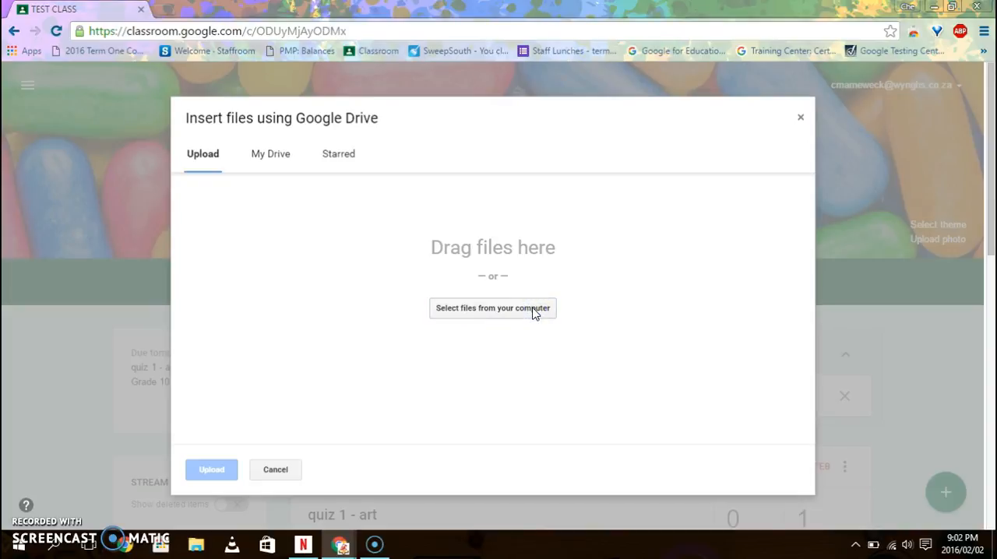
left_click(535, 314)
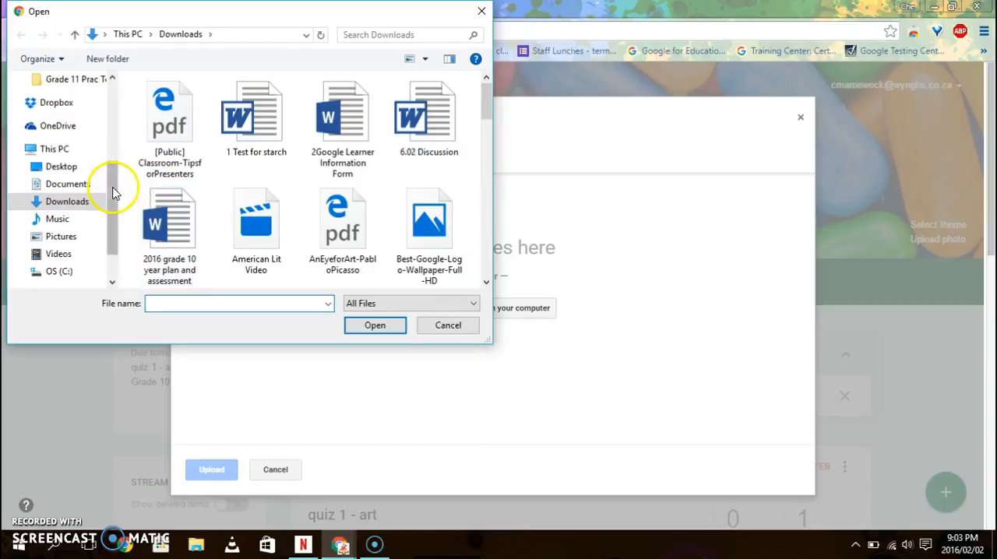
left_click(81, 185)
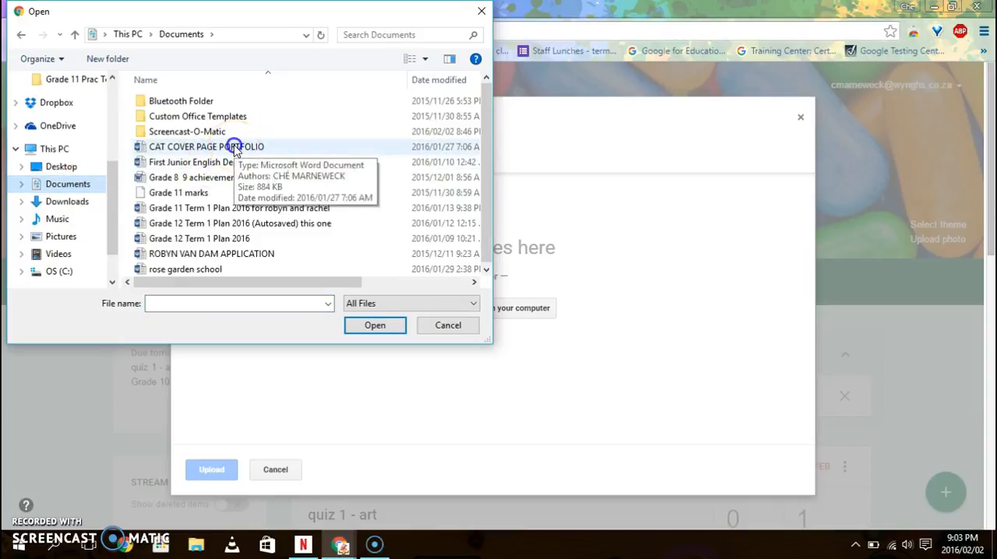
left_click(236, 148)
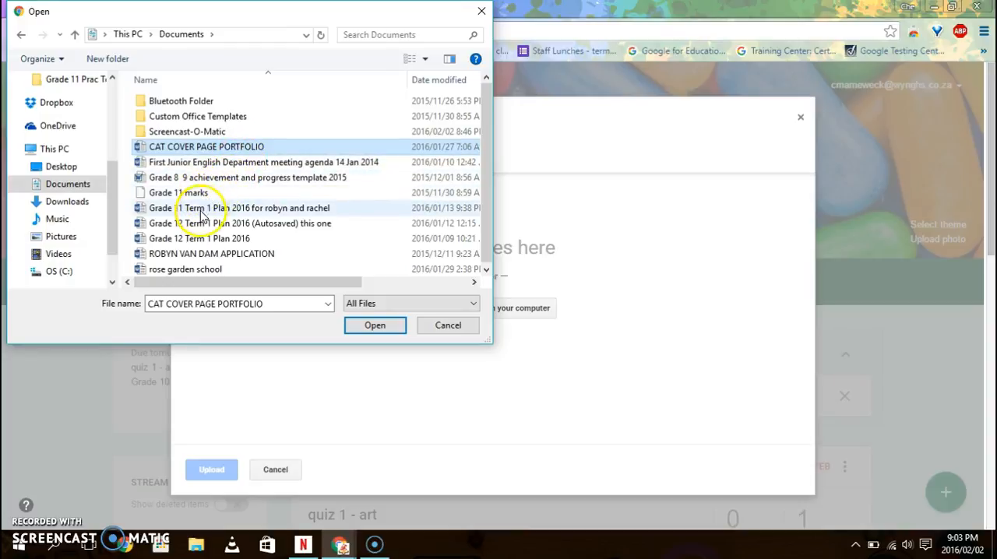
left_click(369, 326)
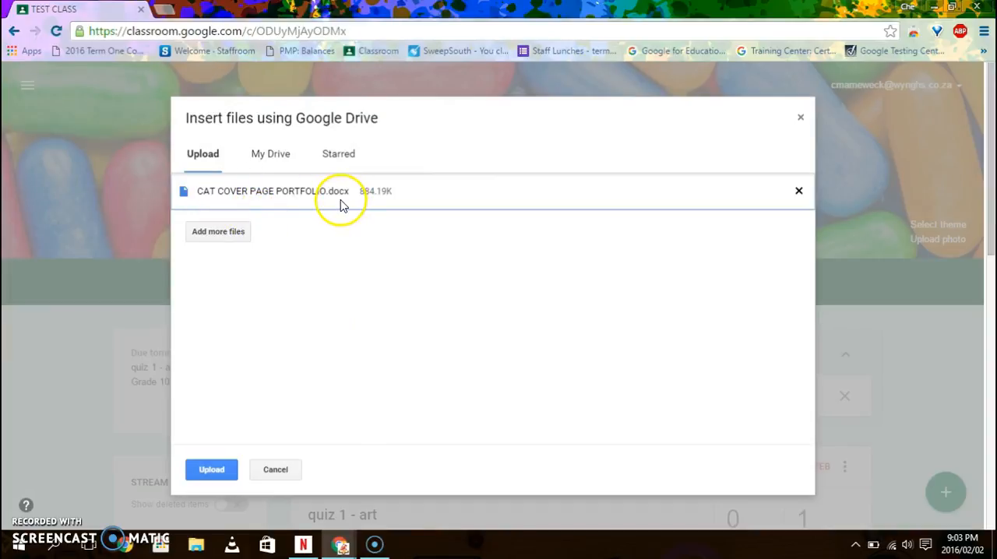
left_click(214, 472)
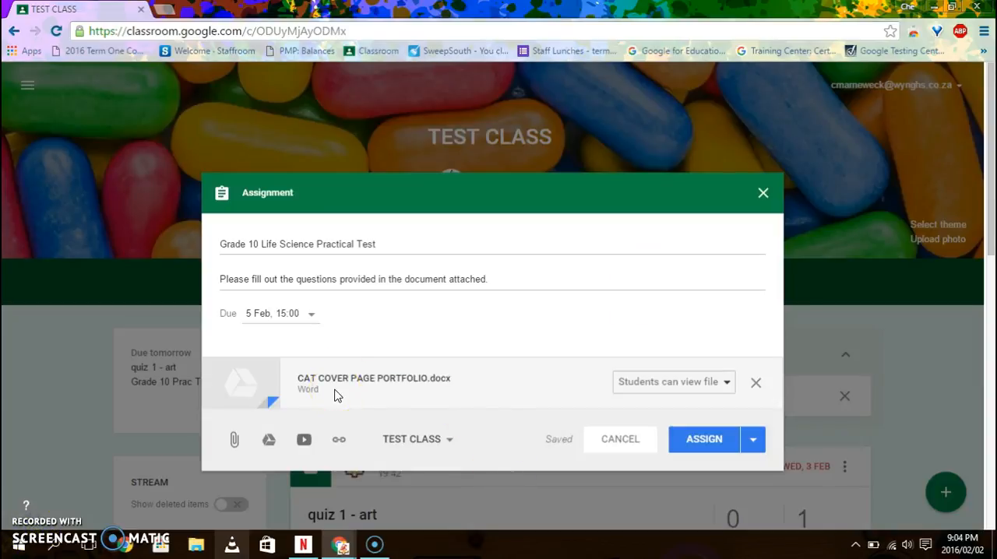
- Review the student access options of the attached Word file, and remove that attachment from the assignment
left_click(697, 388)
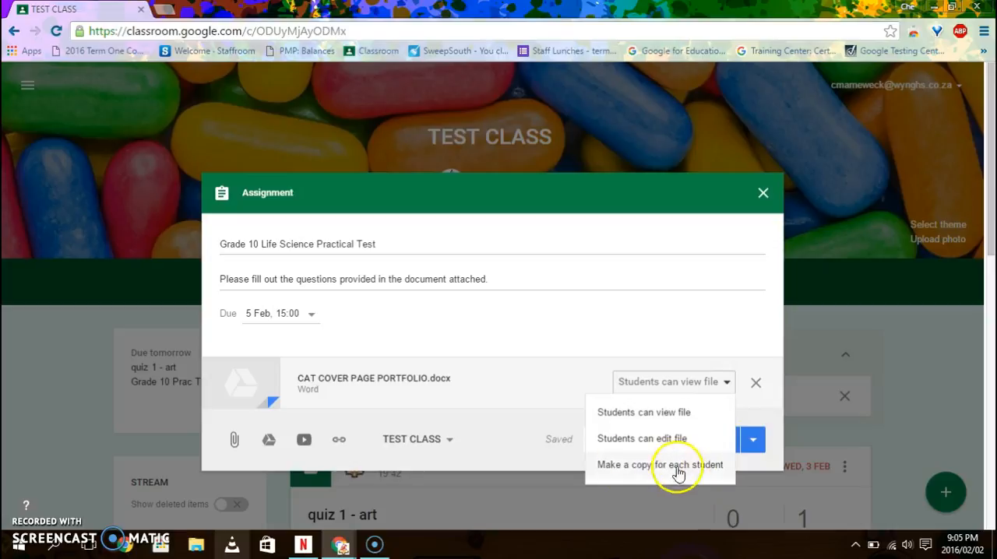
left_click(730, 382)
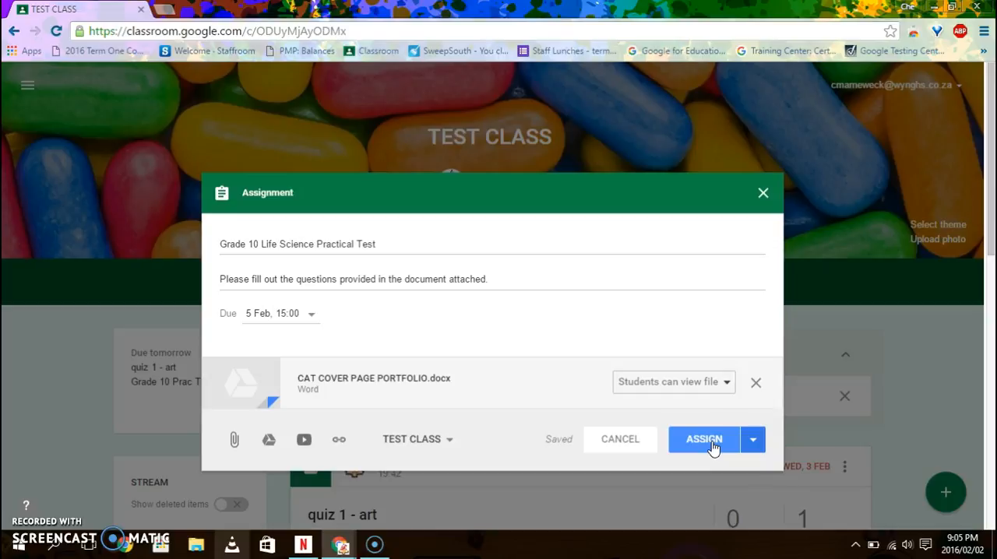
left_click(755, 382)
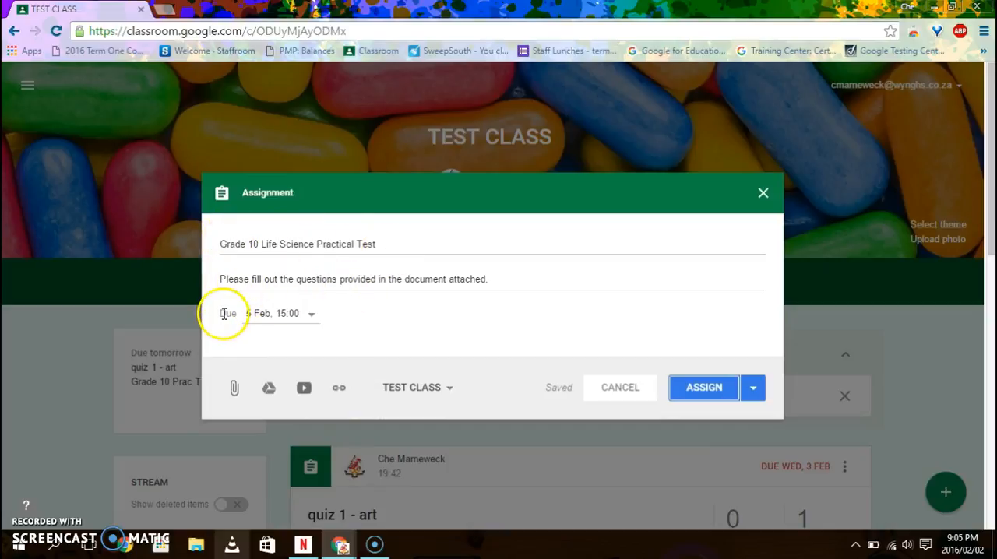
- Search Google Drive for "st" and attach the Starch Experiment document to the assignment
left_click(269, 394)
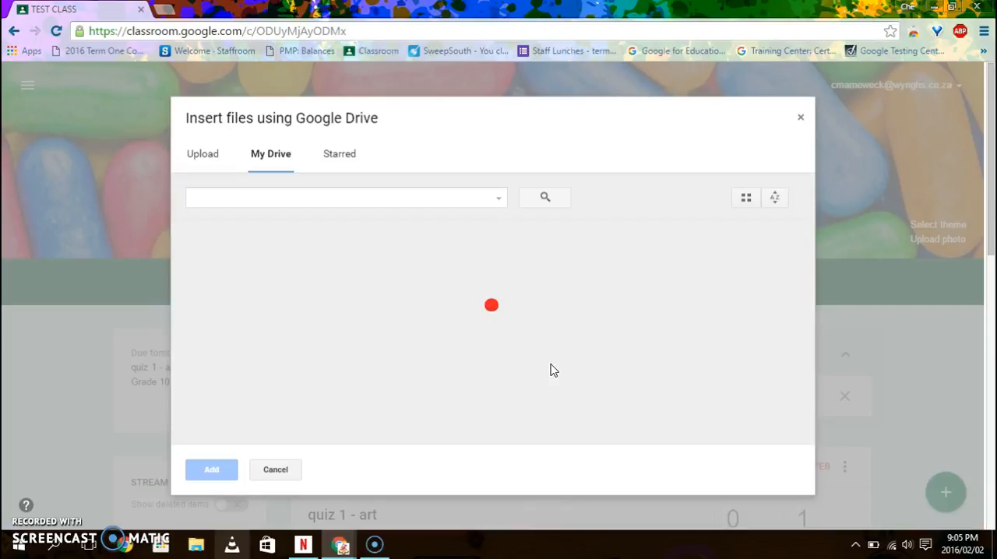
left_click(404, 198)
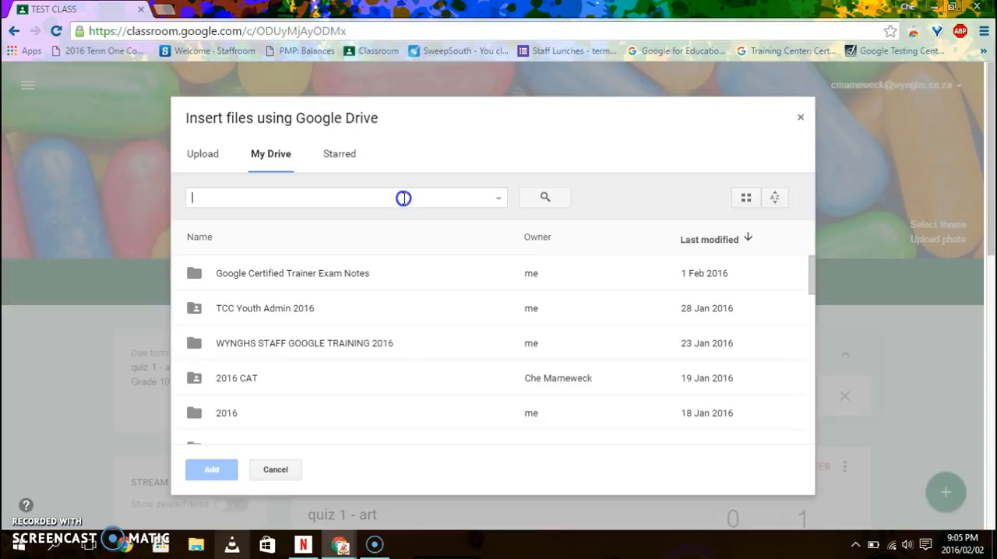
scroll(347, 283, "down", 5)
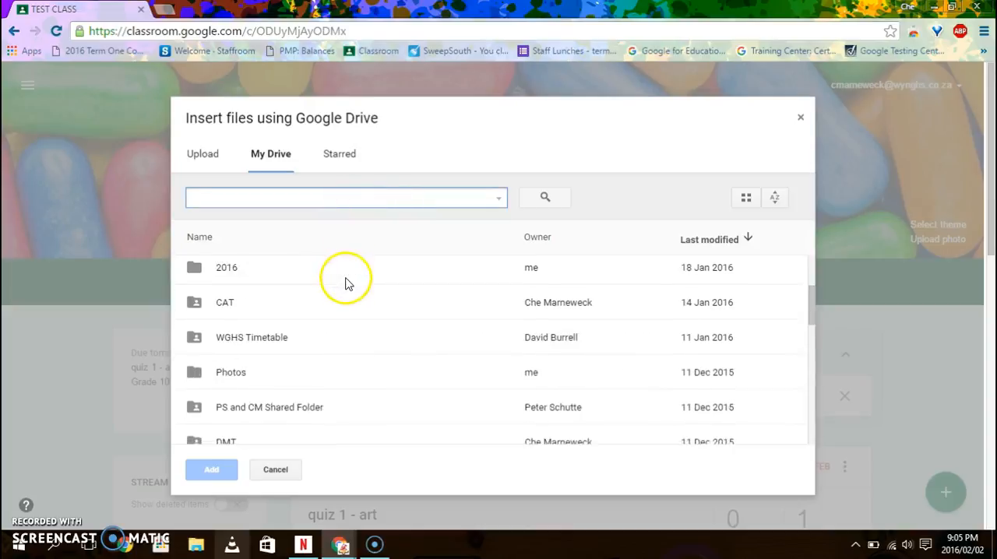
scroll(348, 285, "up", 6)
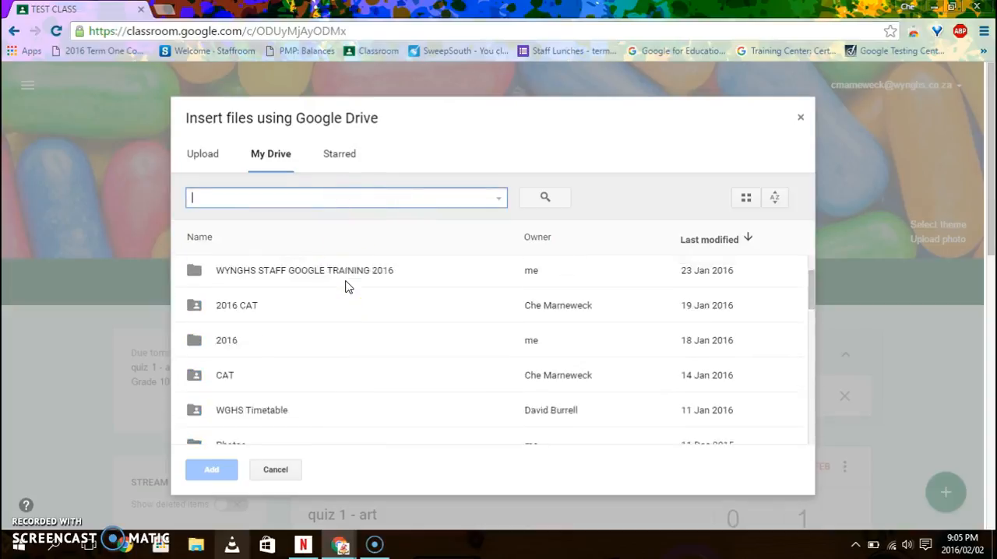
left_click(301, 197)
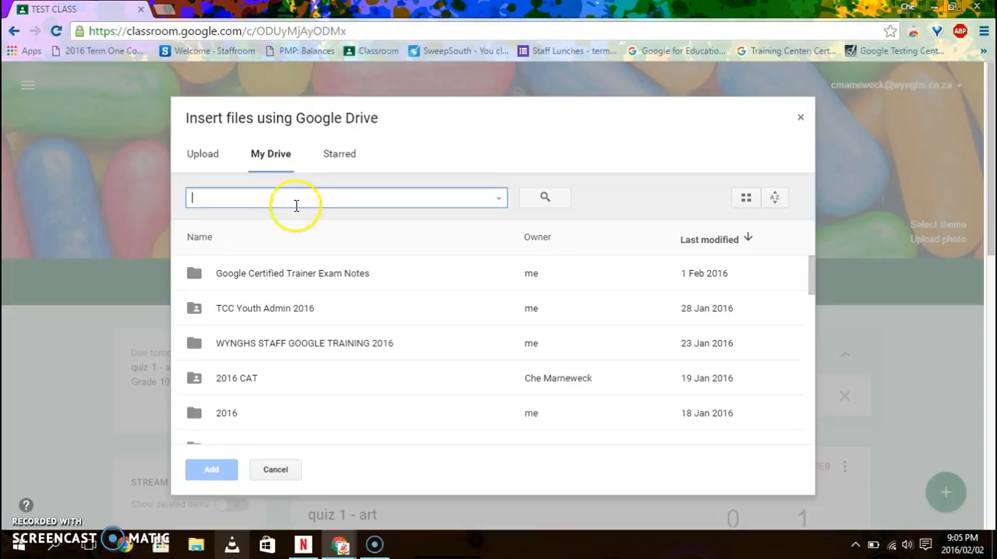
type("st")
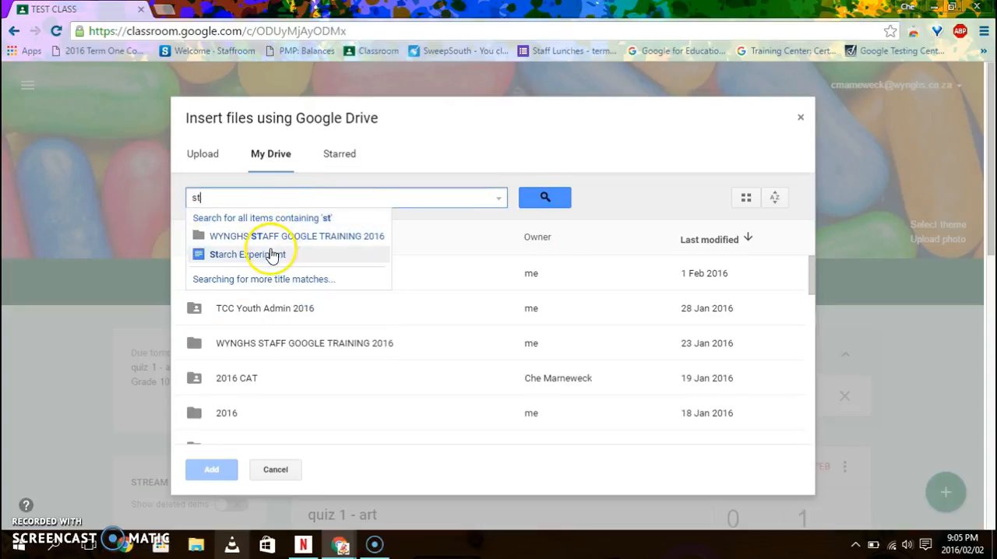
left_click(271, 254)
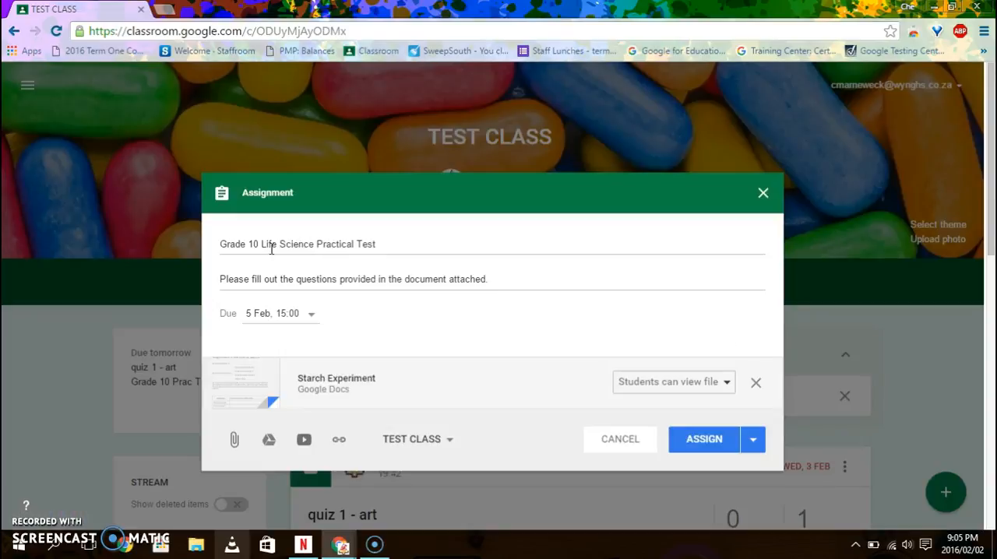
- Set the student access of the attached Starch Experiment document to "Make a copy for each student"
left_click(690, 385)
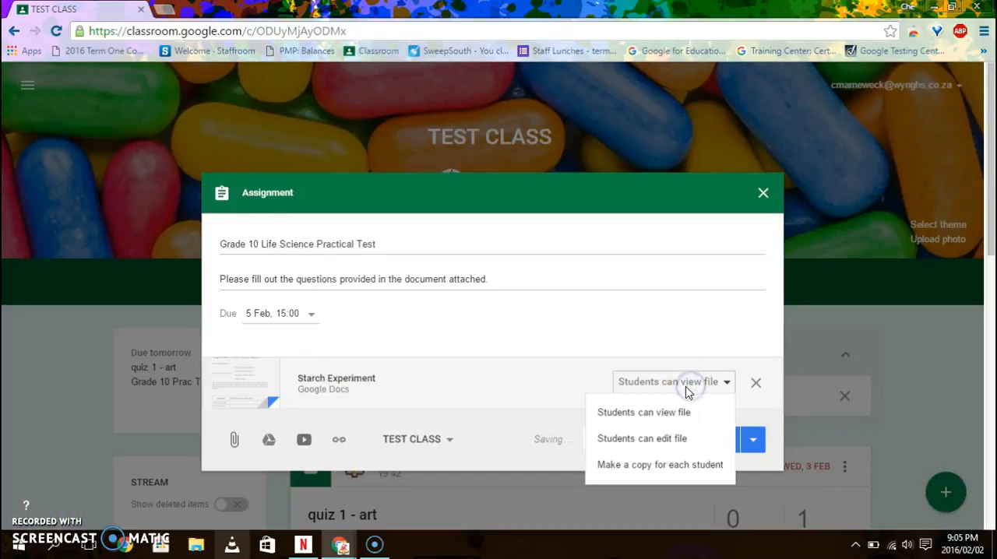
left_click(692, 465)
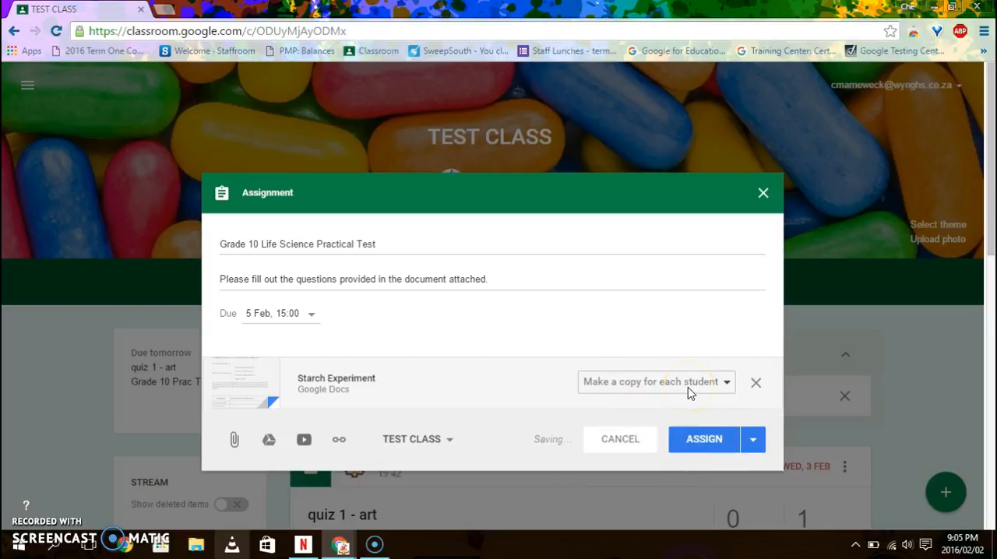
left_click(704, 445)
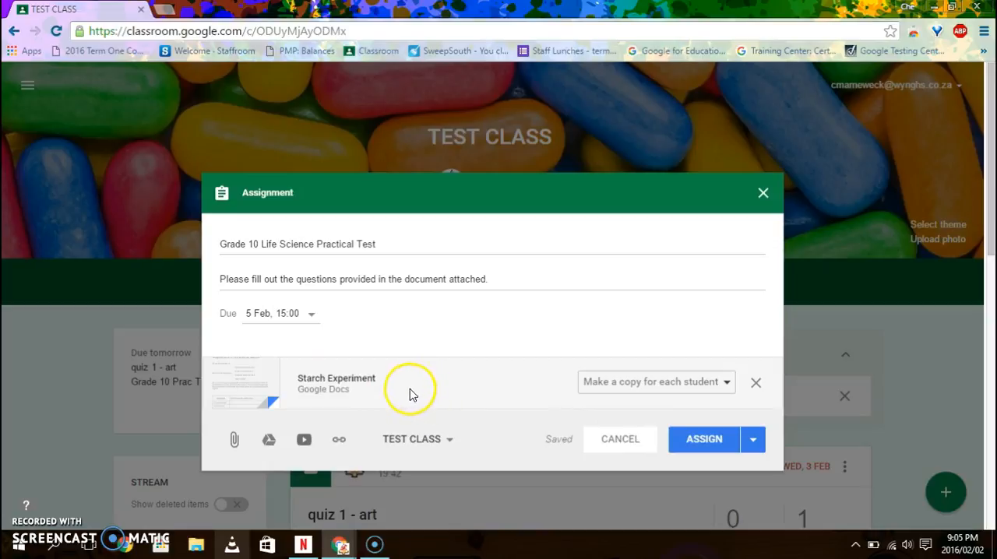
- Search YouTube for "starch experiment" and attach the "Iodine and Starch experiment" video to the assignment
left_click(305, 441)
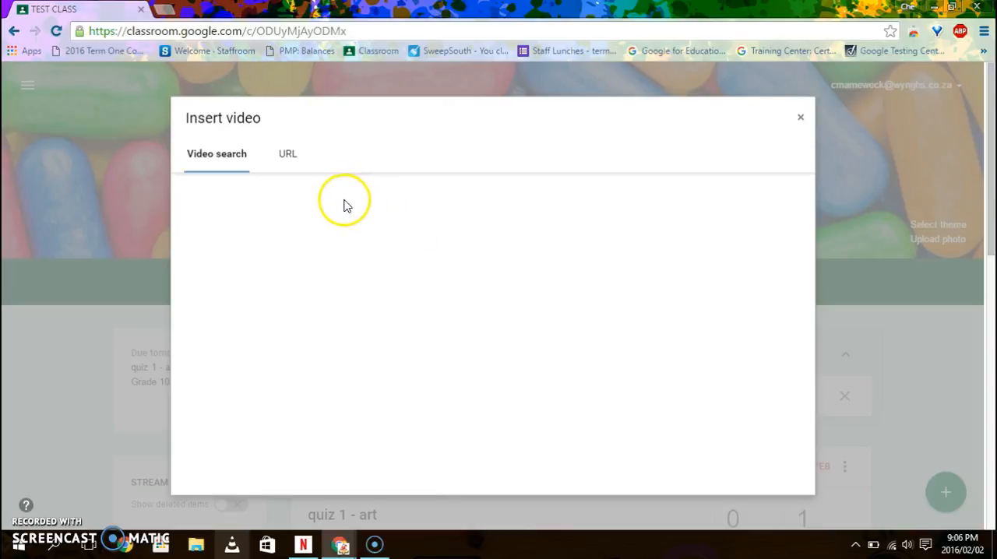
left_click(299, 197)
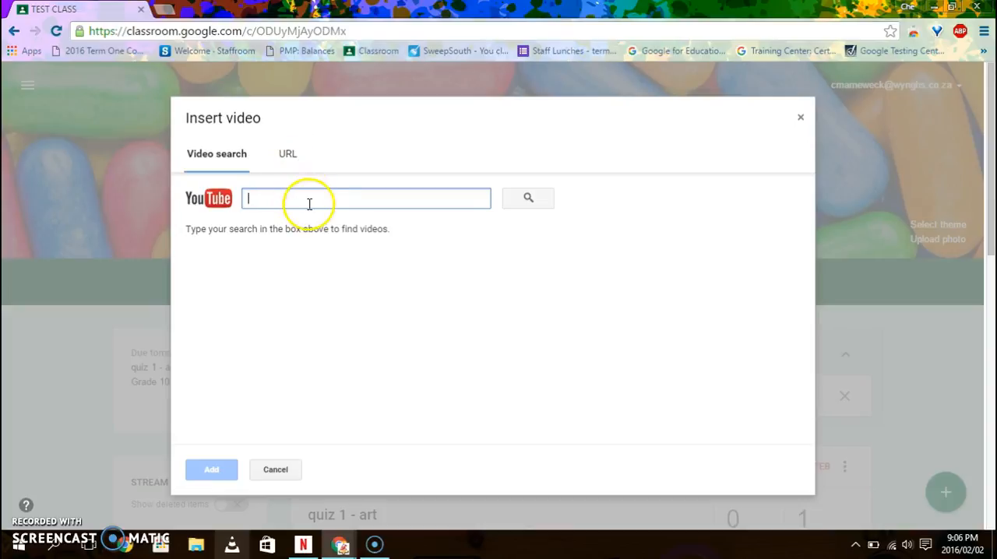
type("st")
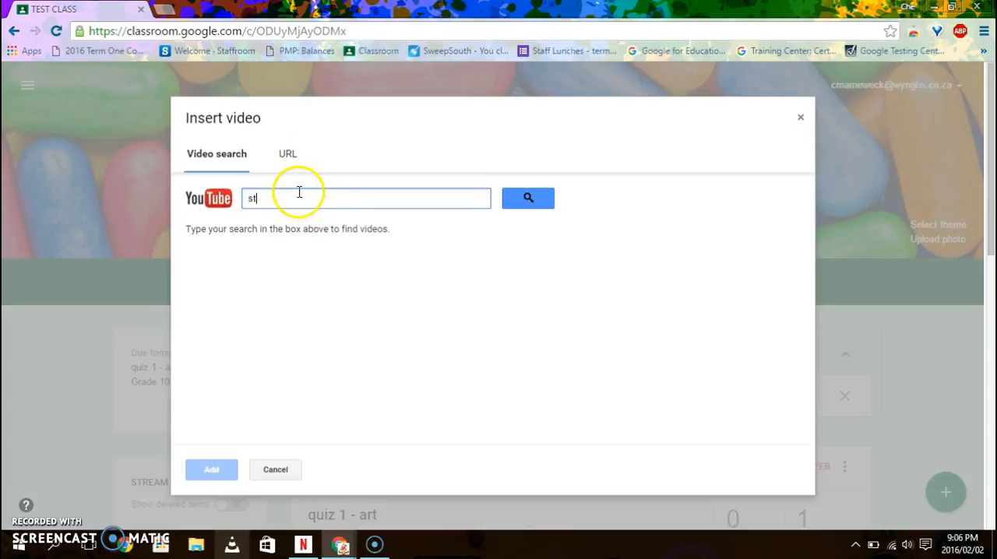
type("ra")
type("ch experiment")
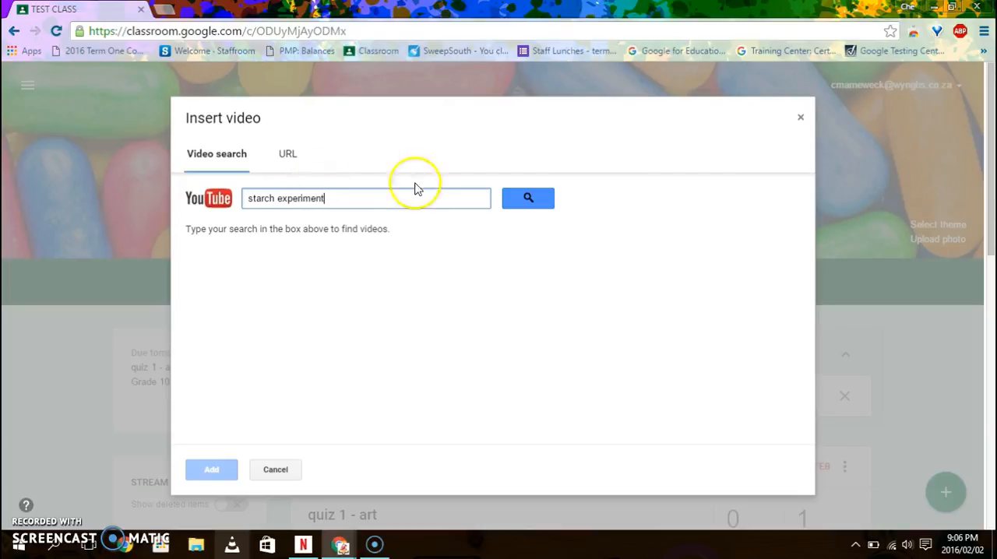
left_click(529, 201)
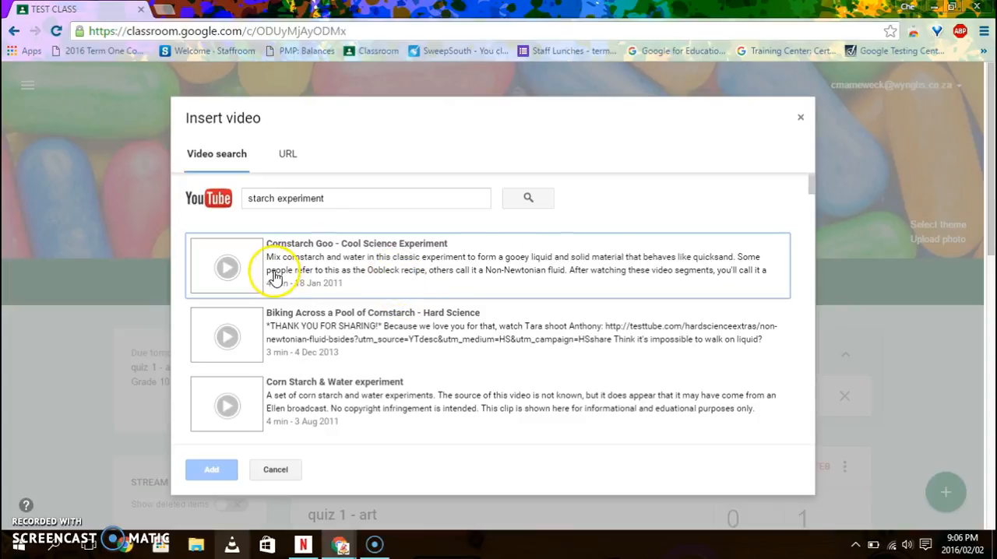
scroll(310, 352, "down", 2)
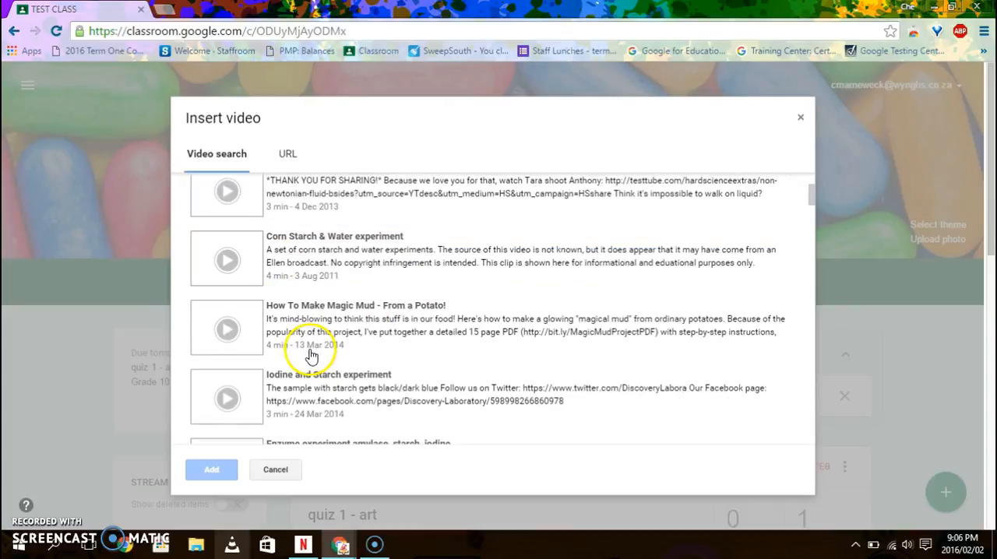
left_click(290, 387)
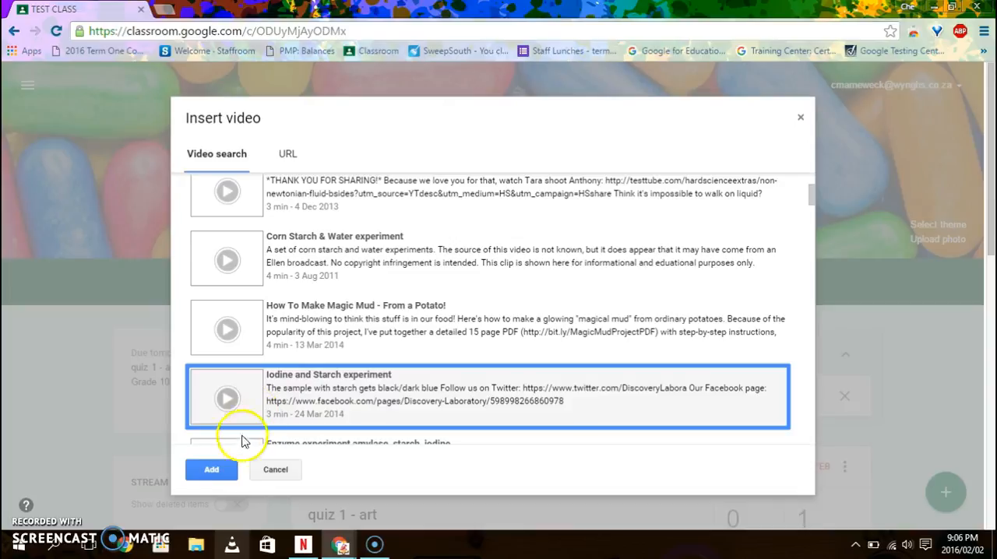
left_click(208, 470)
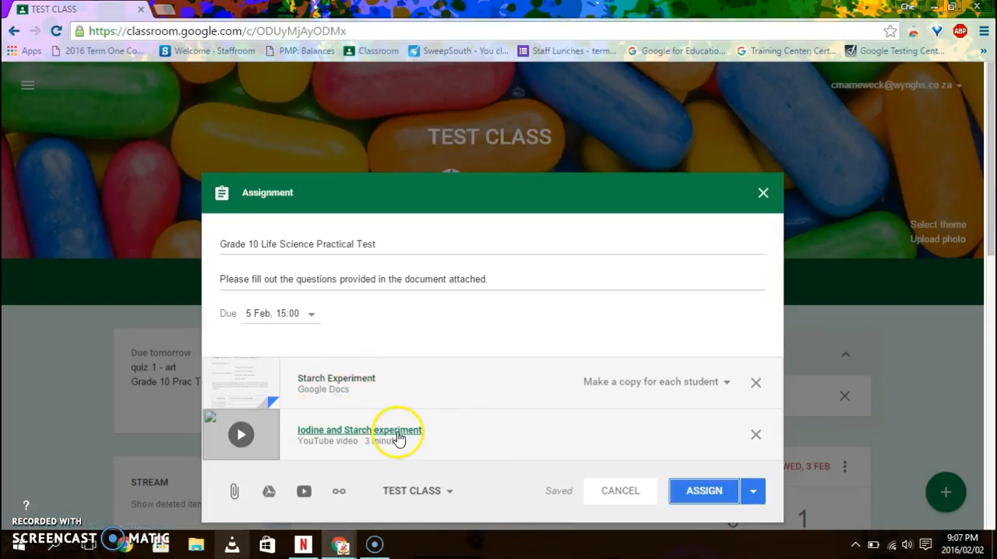
- Assign the Grade 10 Life Science Practical Test to TEST CLASS and check its post and Done submissions in the stream
left_click(709, 497)
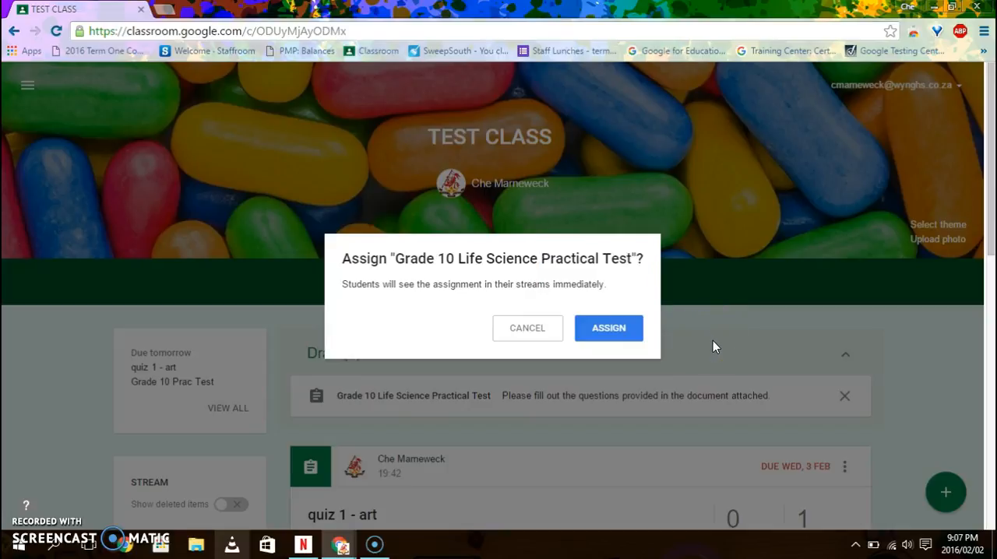
left_click(617, 329)
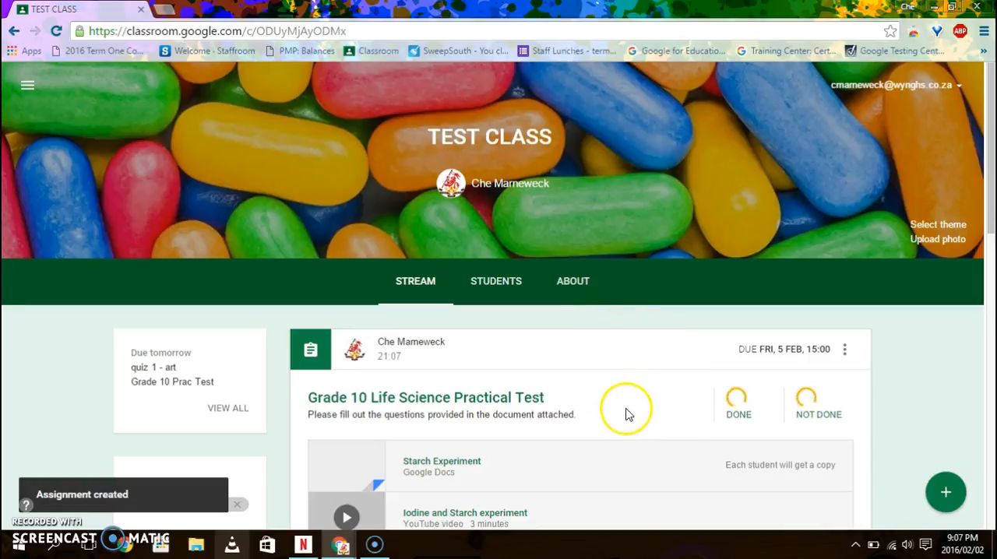
scroll(628, 417, "down", 1)
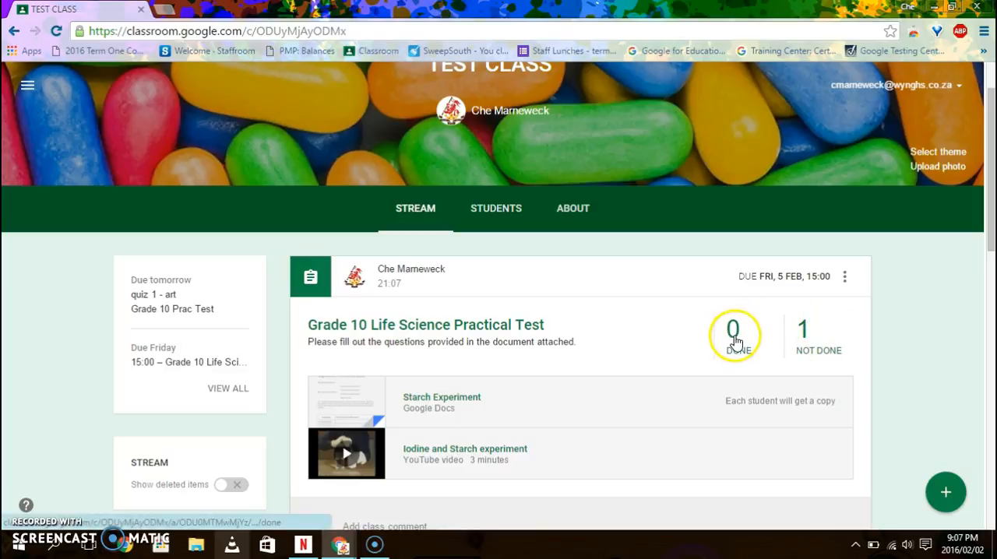
left_click(734, 335)
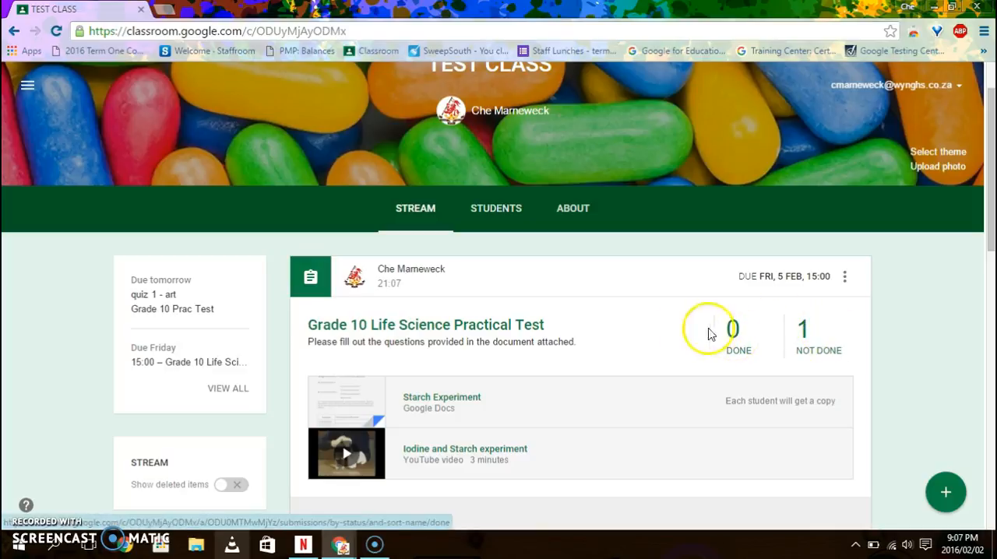